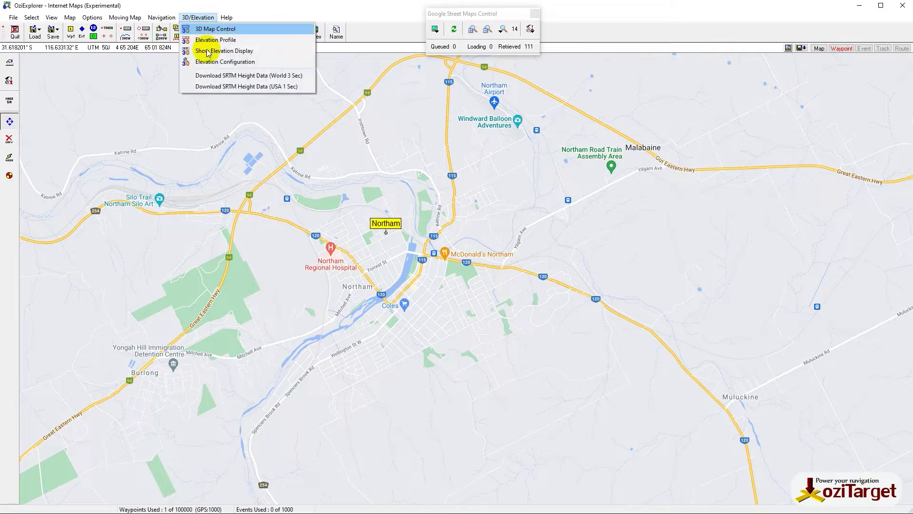
Step: Try the World 3 Sec SRTM download, then dismiss the S32E116.hgt.zip incomplete-zip error and abort
left_click(226, 78)
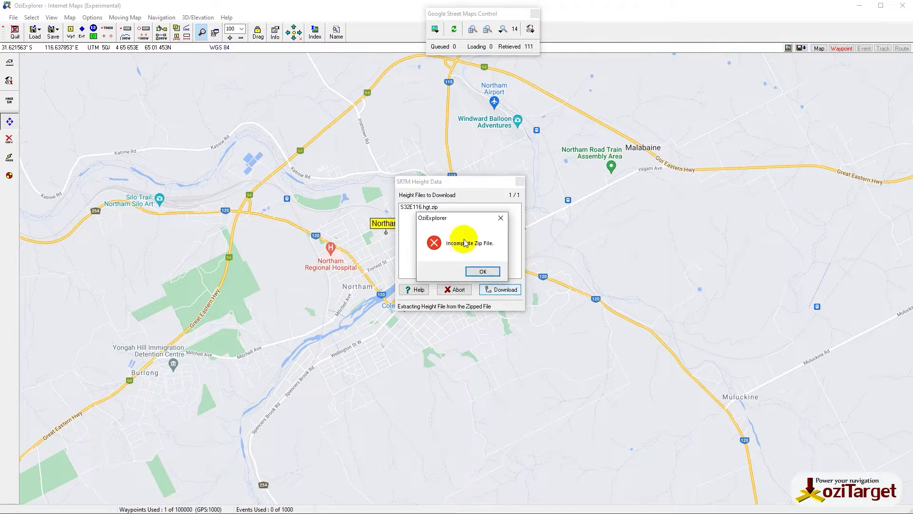
left_click(483, 272)
left_click(460, 289)
left_click(520, 181)
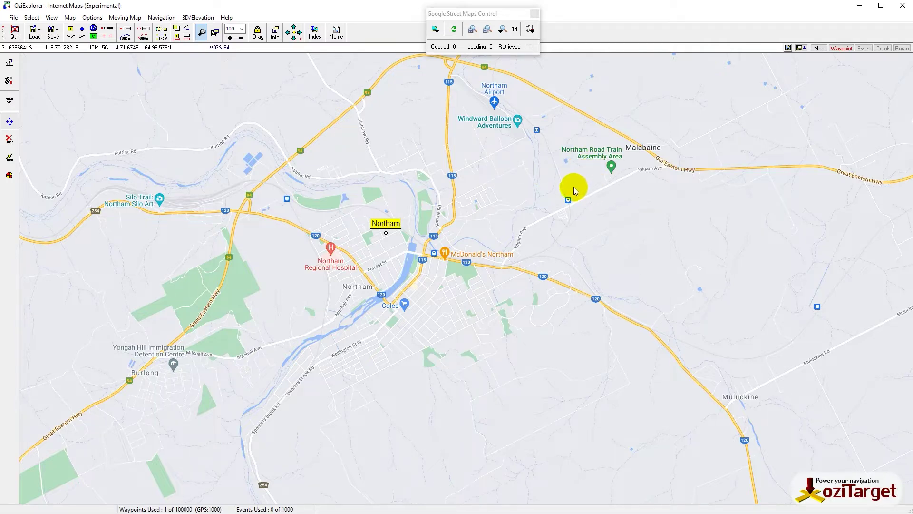
Step: Browse File Explorer to C:\OziExplorer\Elevation Data\Globe
key("alt+Tab")
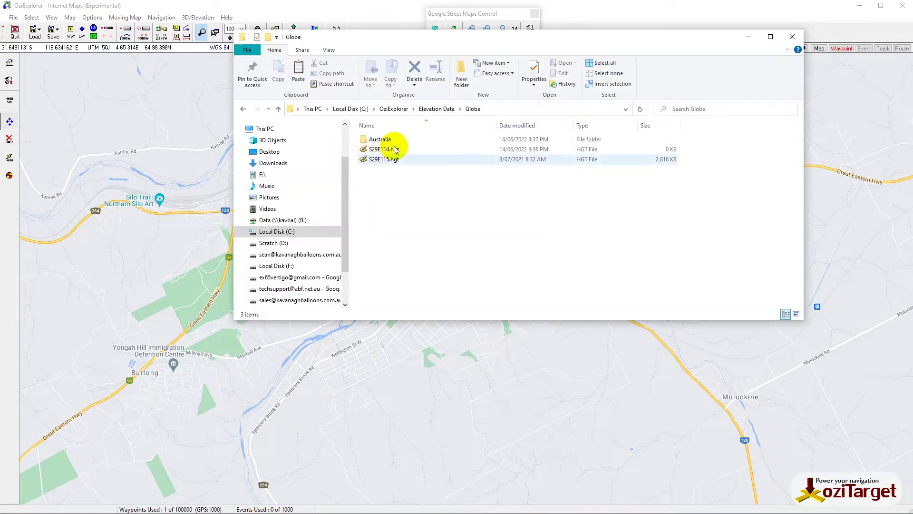
left_click(402, 111)
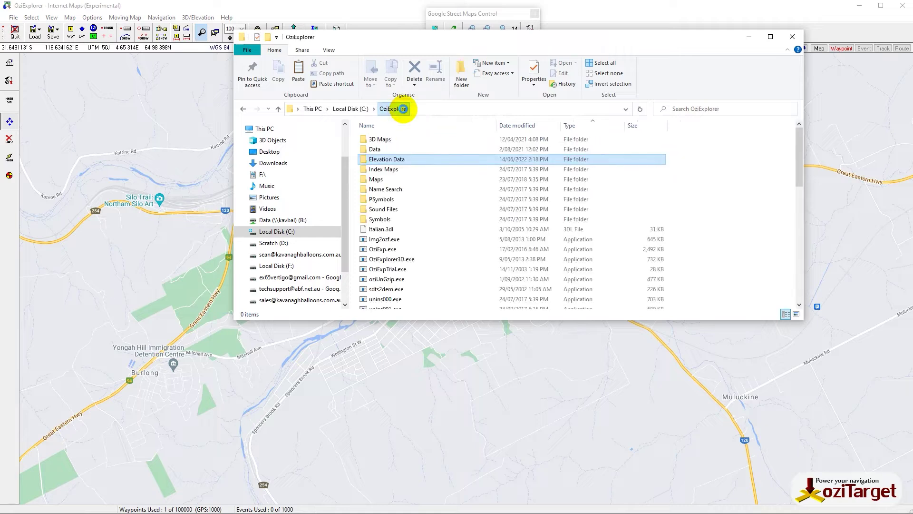
double_click(389, 158)
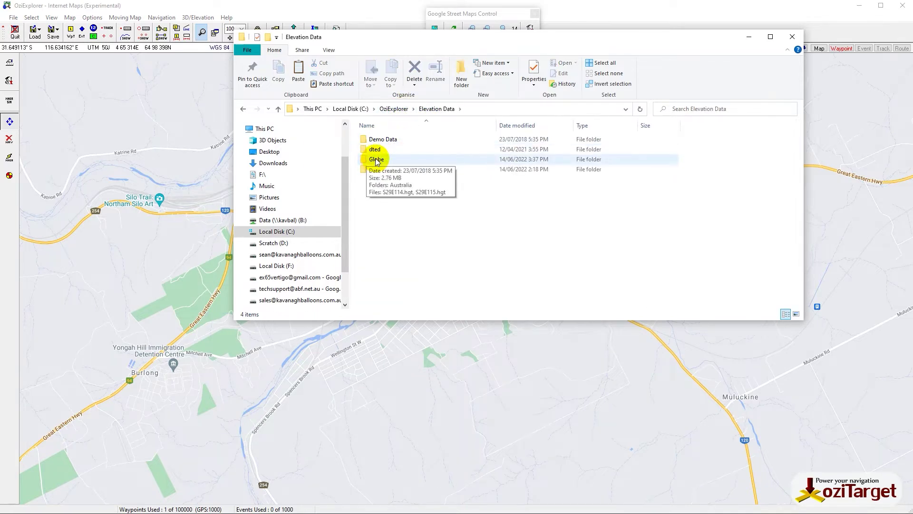
left_click(389, 155)
double_click(389, 153)
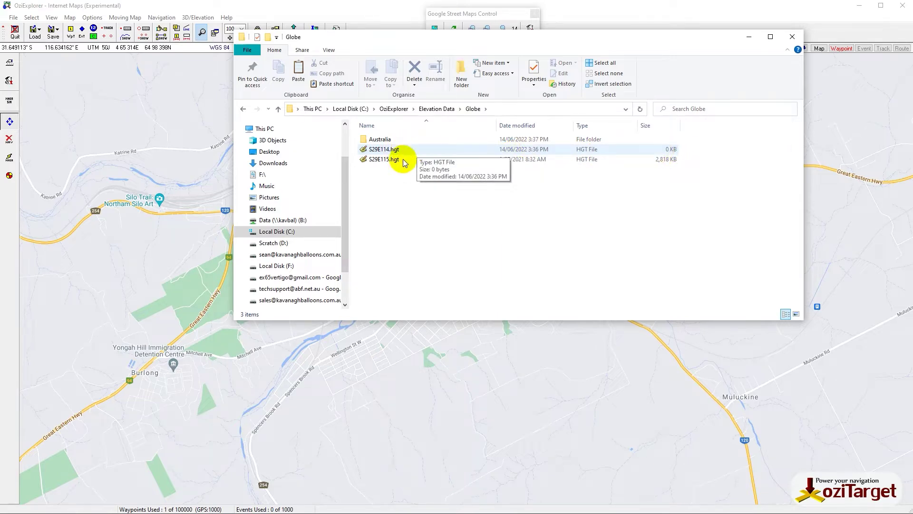
Step: Inspect the Australia subfolder, where S32E116.hgt.zip fails to open as an invalid zip
double_click(380, 139)
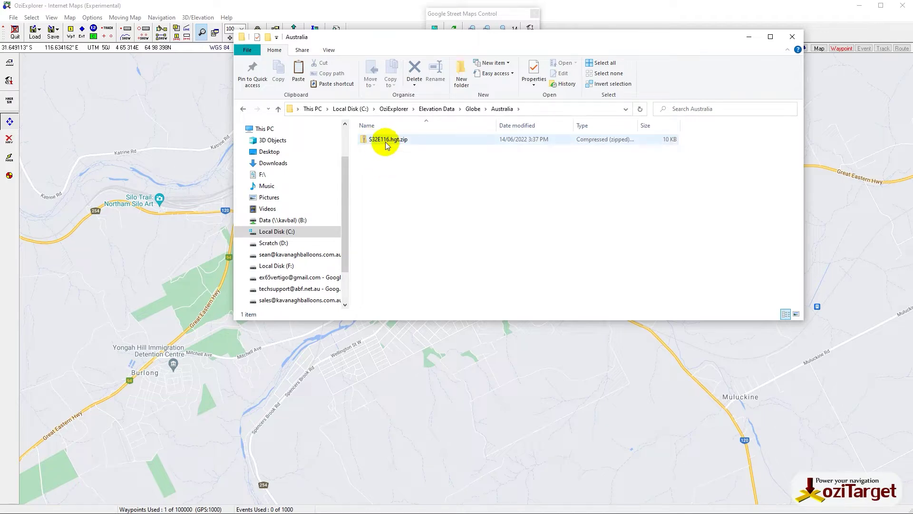
double_click(622, 139)
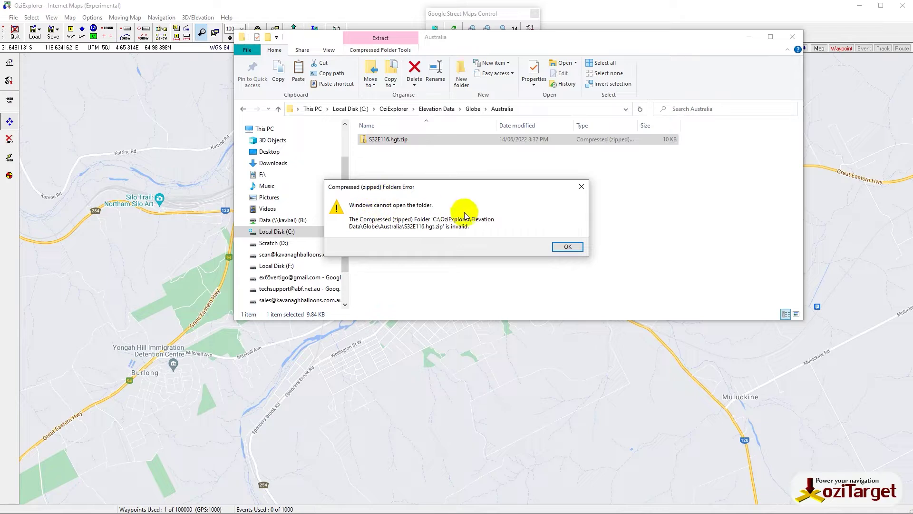
left_click(569, 246)
Step: Delete the Australia folder and both .hgt files from the Globe folder
left_click(471, 109)
left_click(381, 160, "shift")
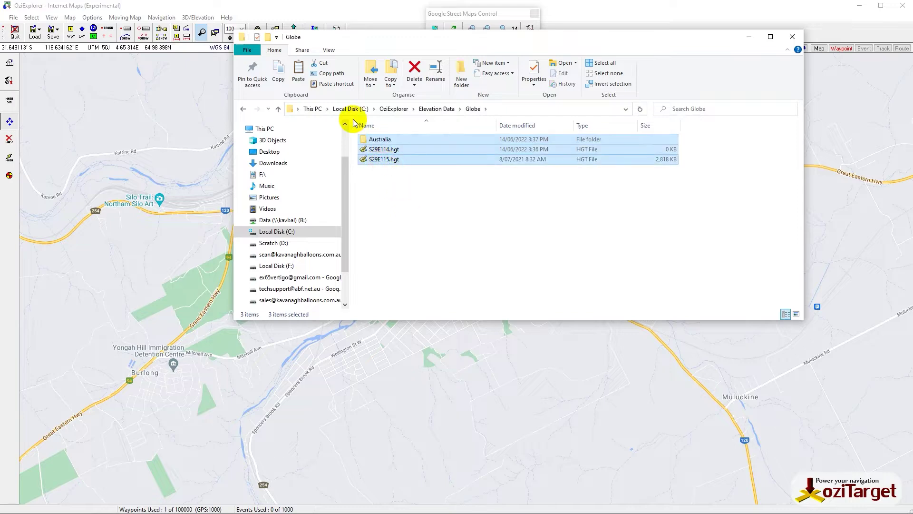
key("Delete")
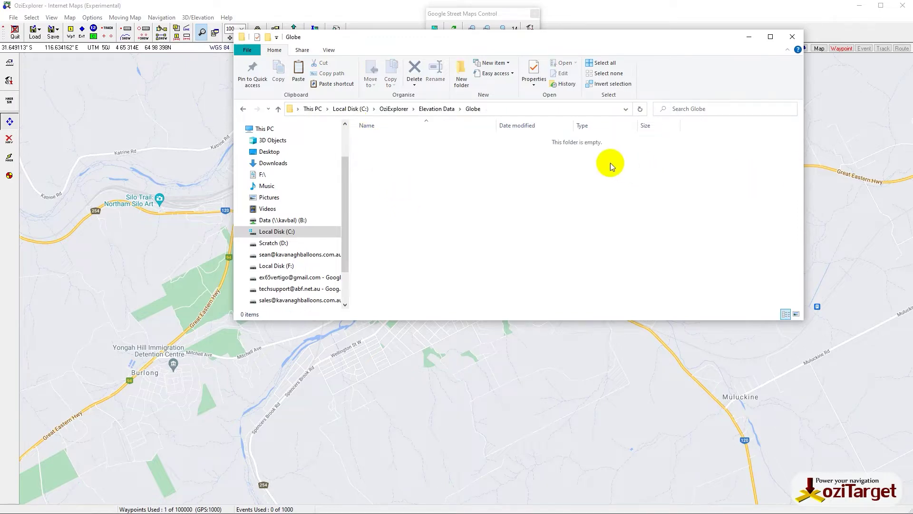
Step: Zoom the OziExplorer map out seven levels from Northam until most of Australia shows
left_click(213, 187)
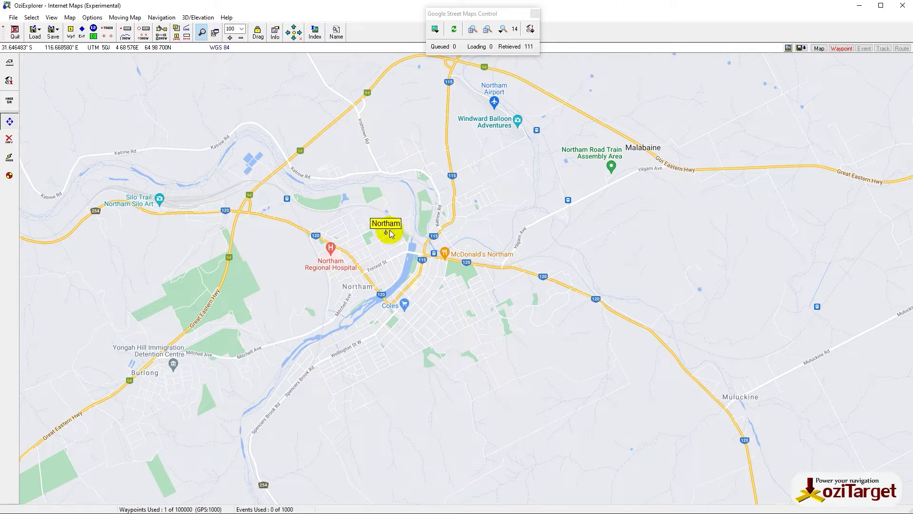
left_click(241, 39)
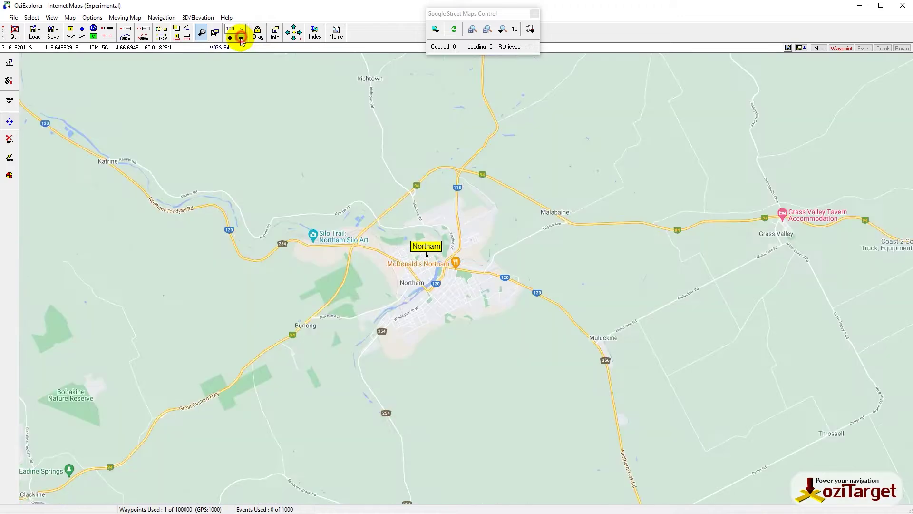
left_click(242, 38)
left_click(241, 39)
left_click(241, 39)
left_click(241, 39)
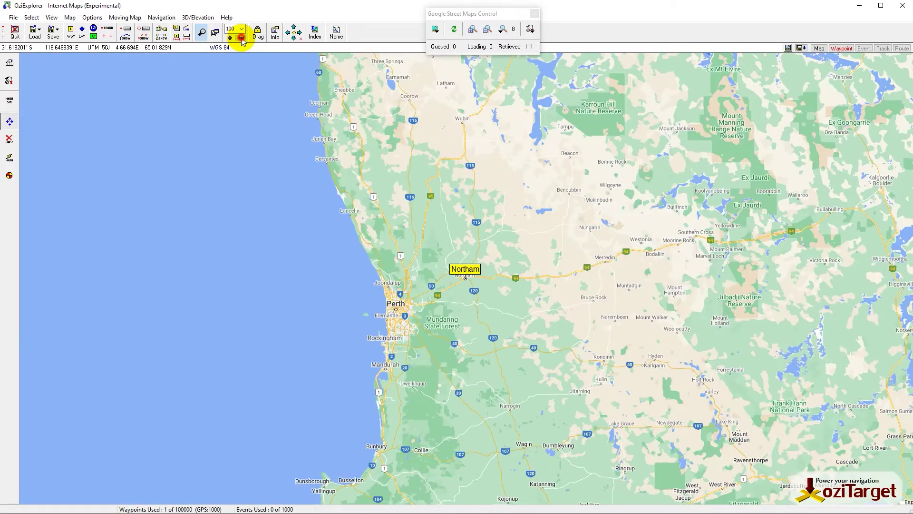
left_click(241, 38)
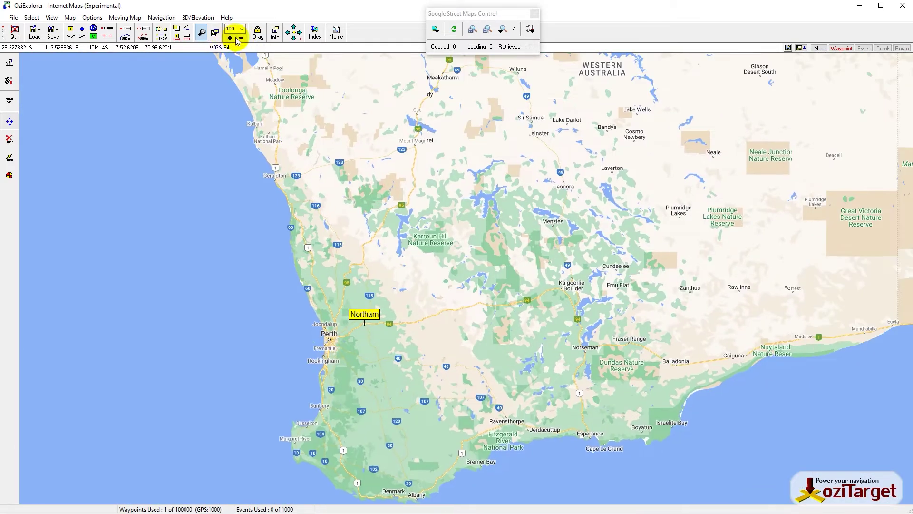
left_click(241, 37)
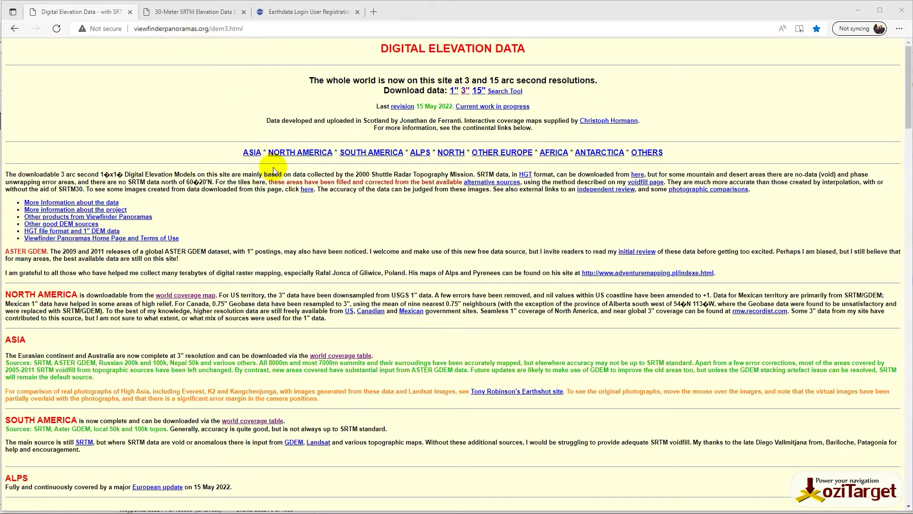
Step: Open the 3" coverage map on viewfinderpanoramas.org and download the SH50.zip tile
left_click(464, 91)
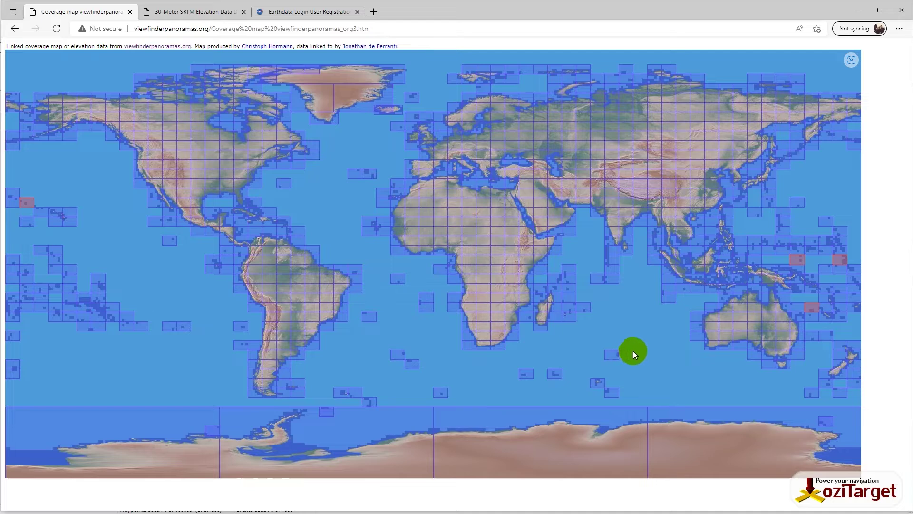
left_click(713, 339)
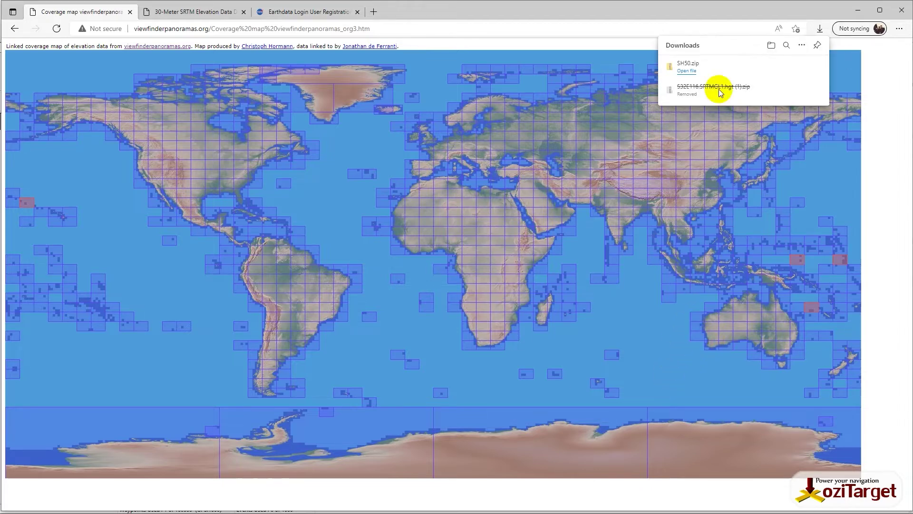
Step: Select all 23 .hgt tiles in the H50 folder of SH50.zip
left_click(686, 71)
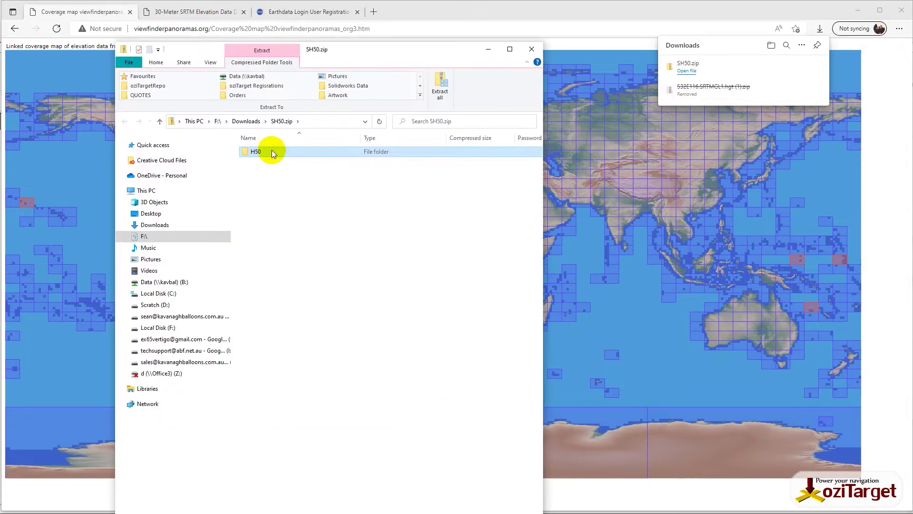
double_click(269, 150)
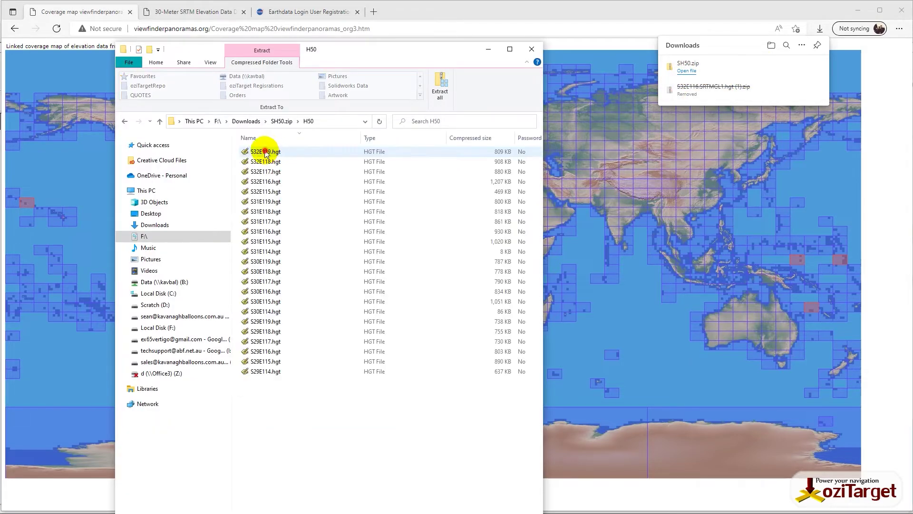
left_click(266, 152)
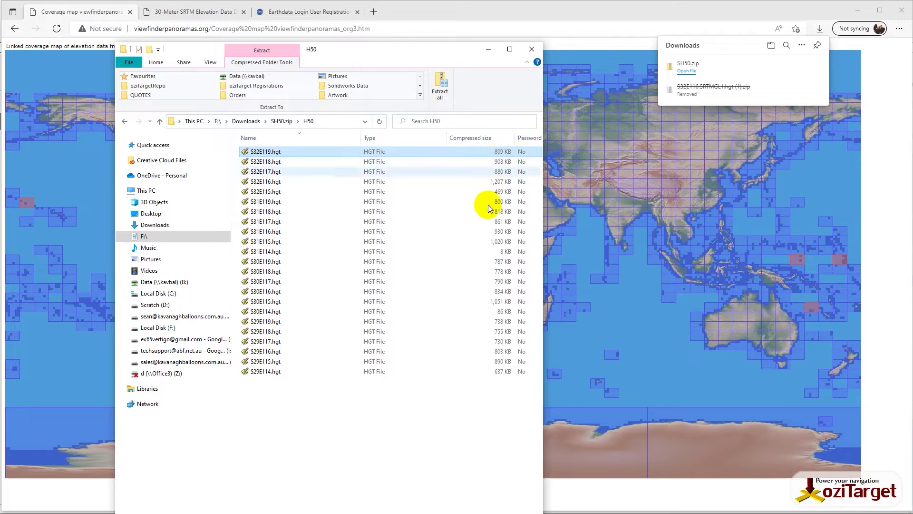
left_click(261, 371, "shift")
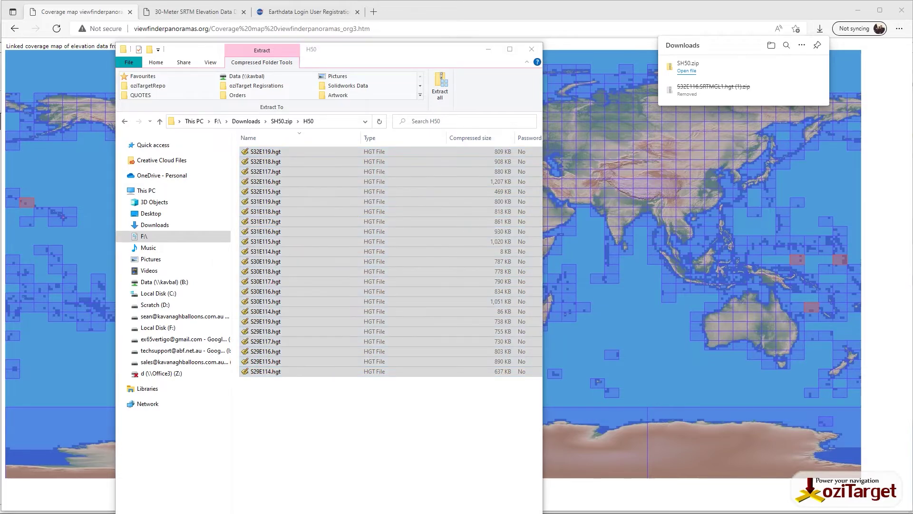
Step: Paste the 23 tiles into the empty C:\OziExplorer\Elevation Data\Globe folder
key("alt+Tab")
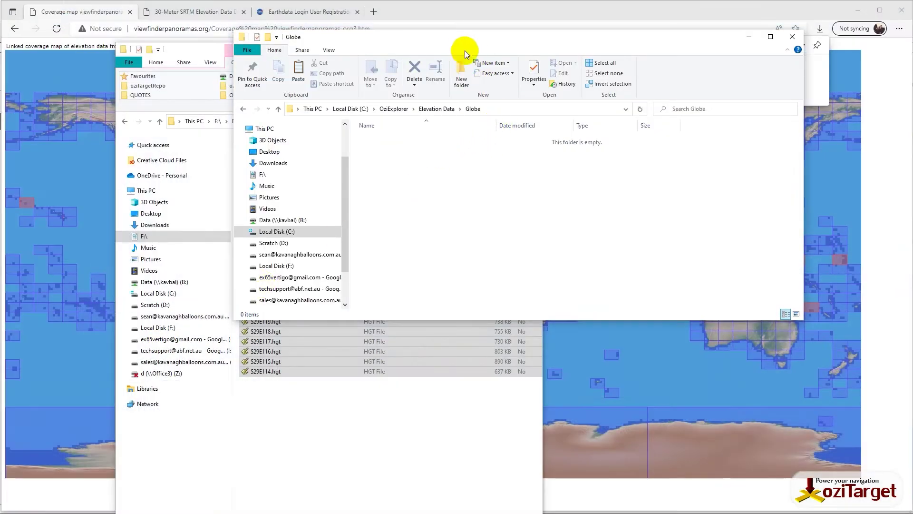
left_click_drag(465, 49, 415, 69)
left_click(395, 128)
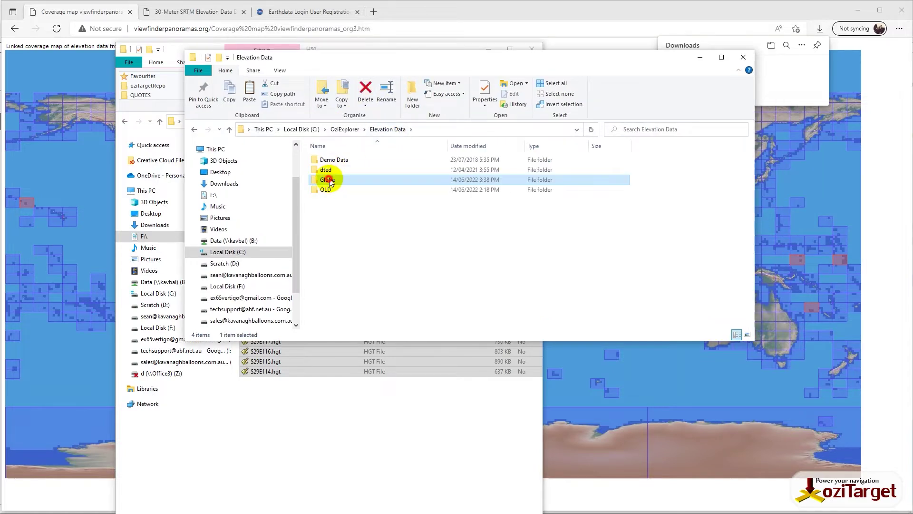
double_click(329, 180)
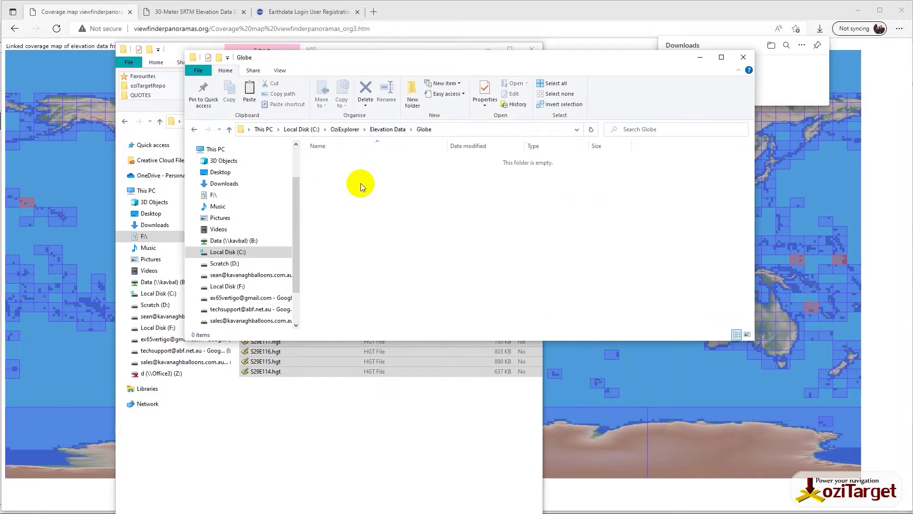
key("ctrl+v")
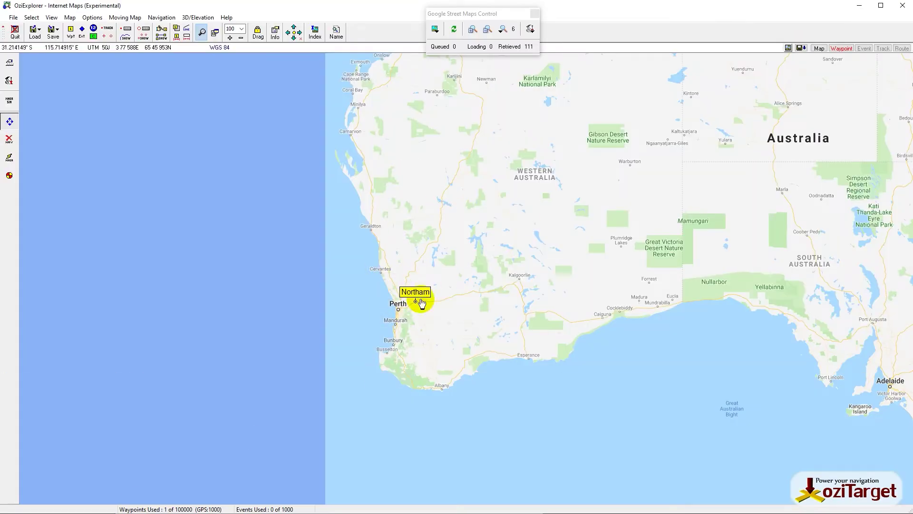
Step: Tick Globe (ArcView) Active on the DEM File Paths tab of Elevation Configuration and save
left_click(200, 18)
left_click(204, 63)
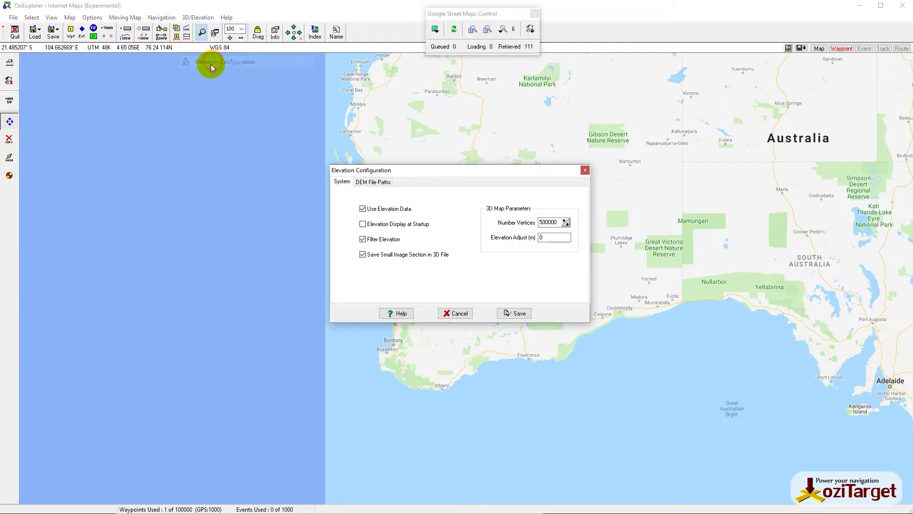
left_click(369, 181)
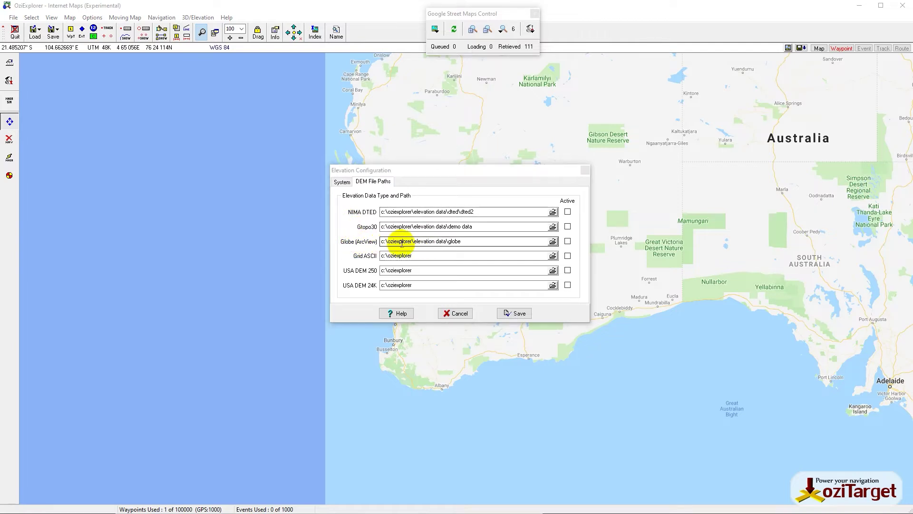
left_click(569, 243)
left_click(516, 313)
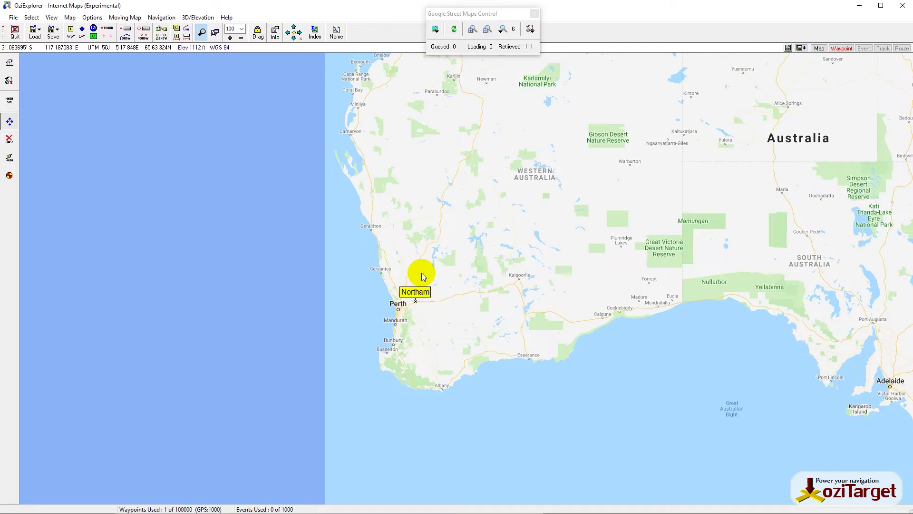
Step: Show the Elevation Display, expand it to reveal tile file and resolution, and move it lower
left_click(196, 19)
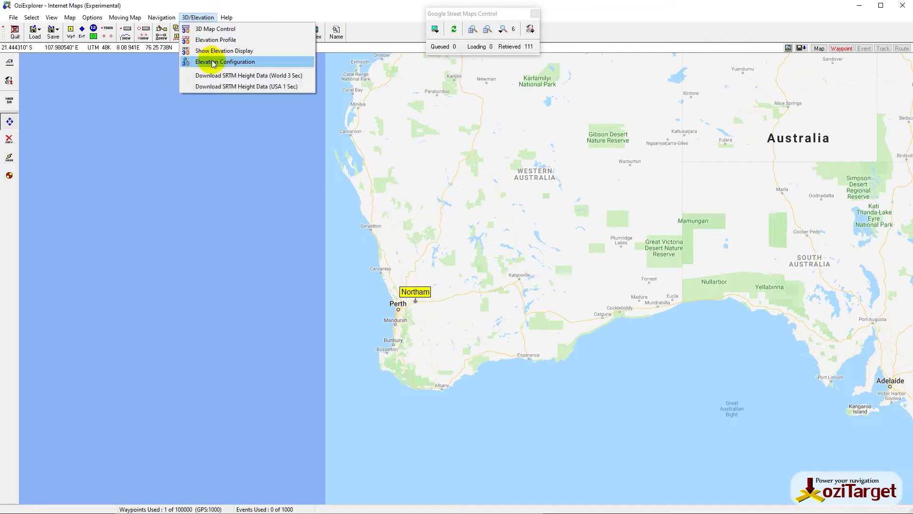
left_click(224, 51)
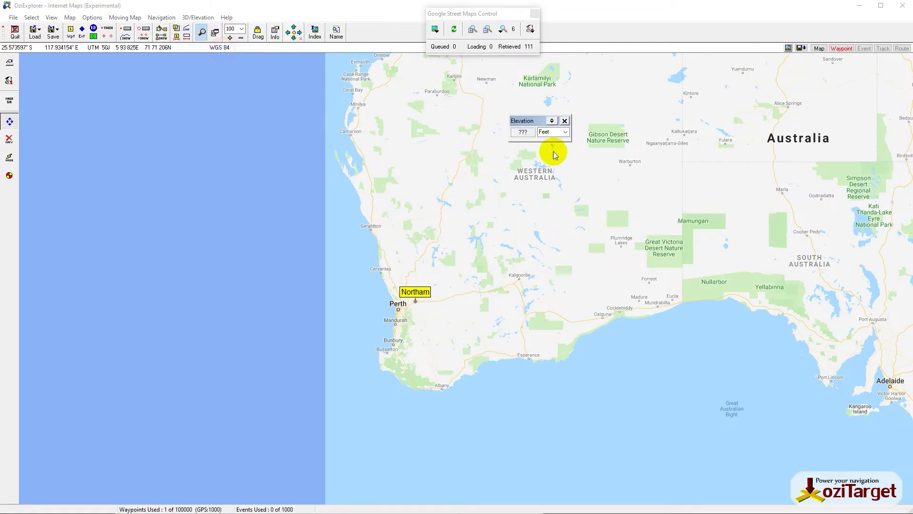
left_click(552, 120)
left_click_drag(536, 120, 536, 178)
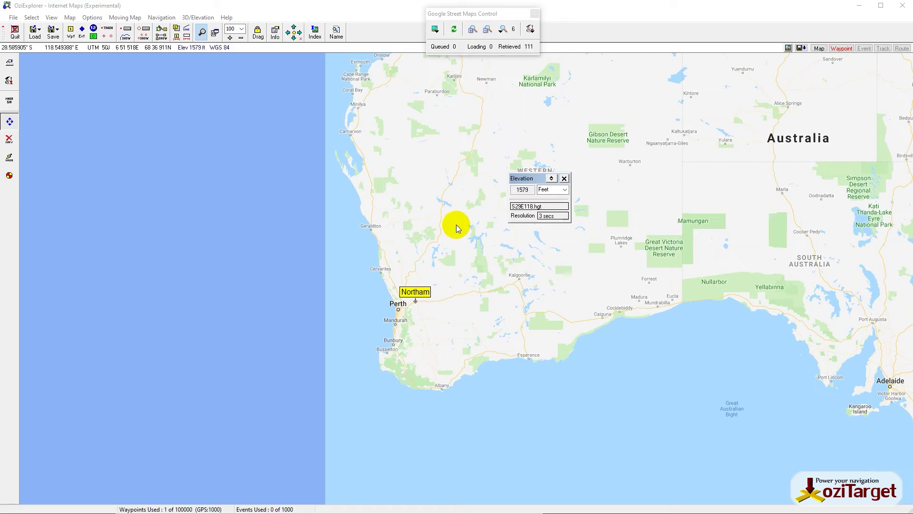
key("alt+Tab")
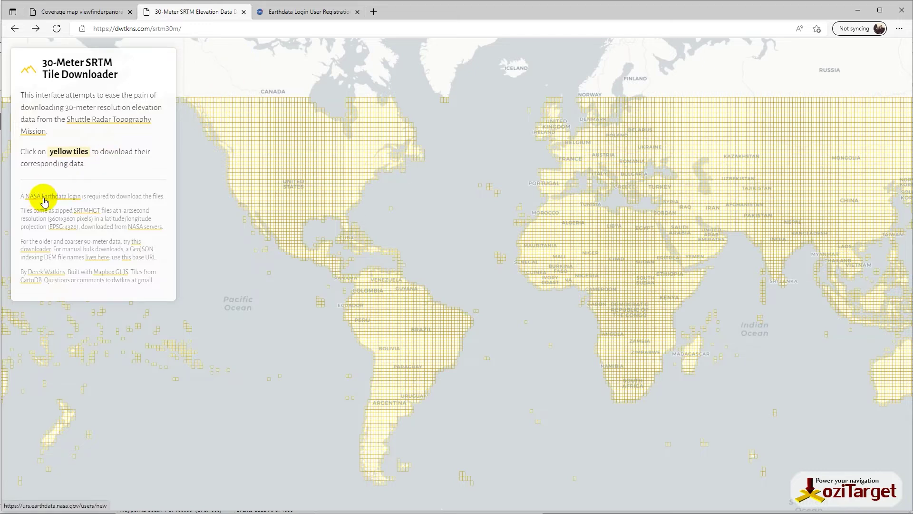
Step: Glance at the Earthdata Login page, then pan and zoom the SRTM tile map to Perth–Northam
left_click(259, 11)
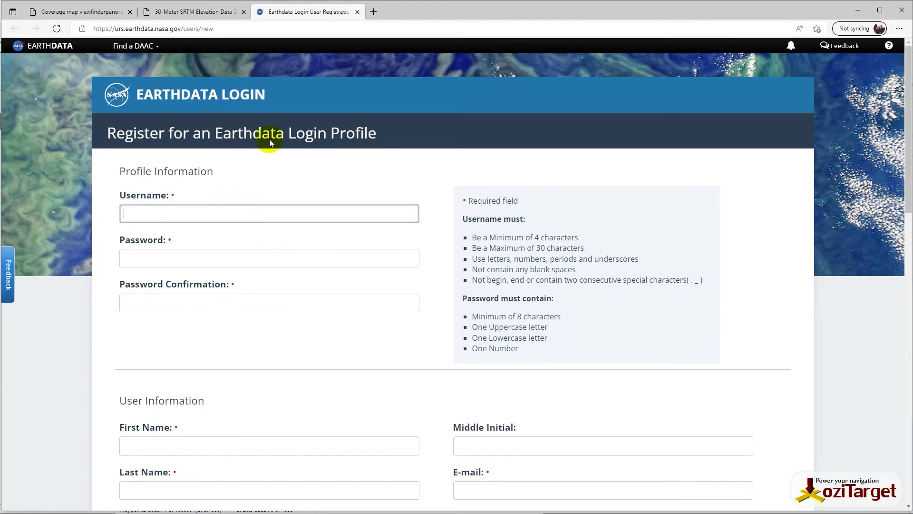
left_click(164, 14)
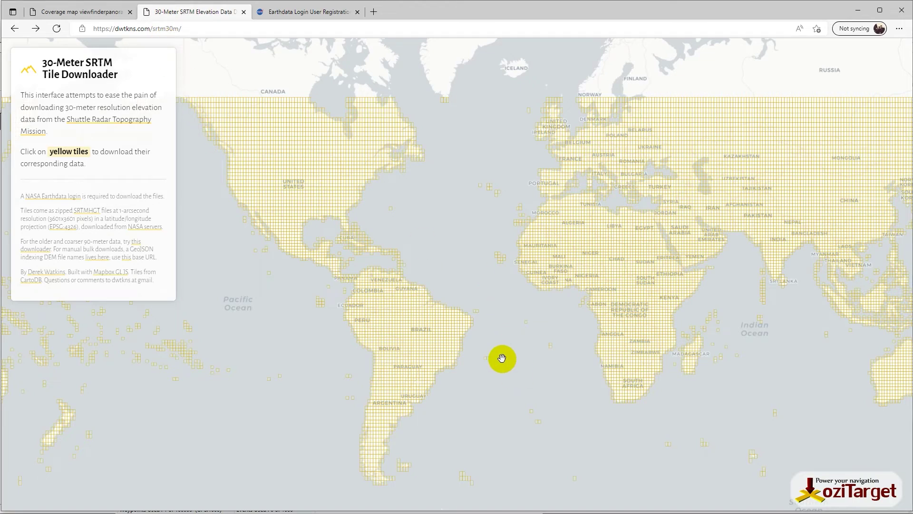
left_click_drag(675, 342, 227, 225)
scroll(422, 269, "up", 6)
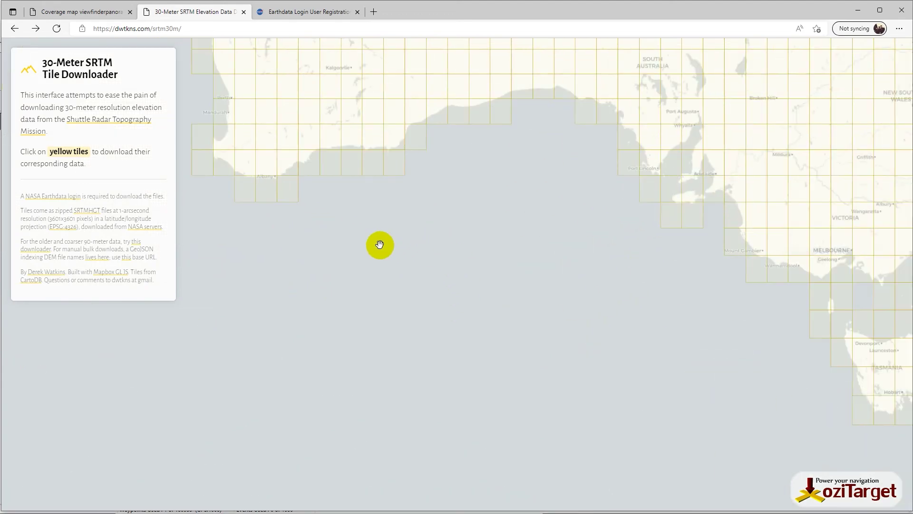
left_click_drag(379, 245, 572, 446)
scroll(328, 251, "up", 3)
scroll(353, 273, "up", 3)
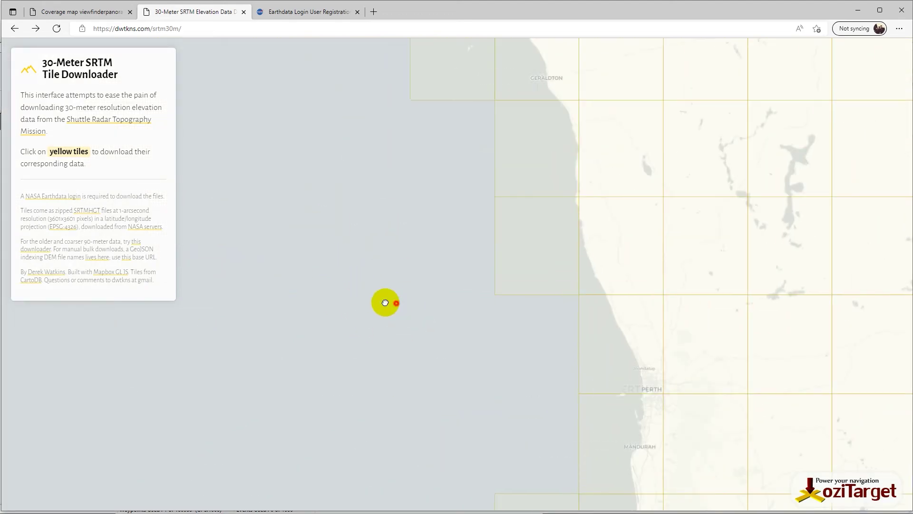
left_click_drag(356, 310, 45, 116)
scroll(207, 190, "up", 3)
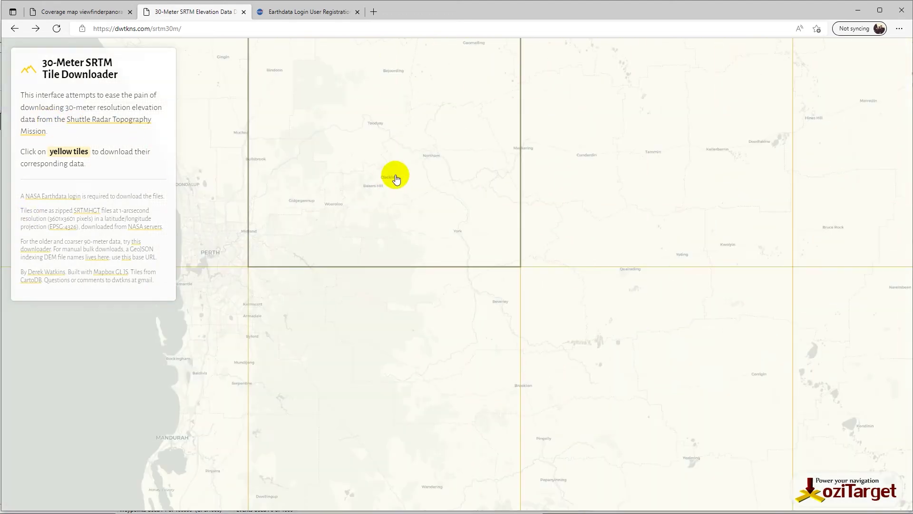
Step: Download tile S32E116's DEM, keep it despite the security warning, and open the zip
left_click(425, 147)
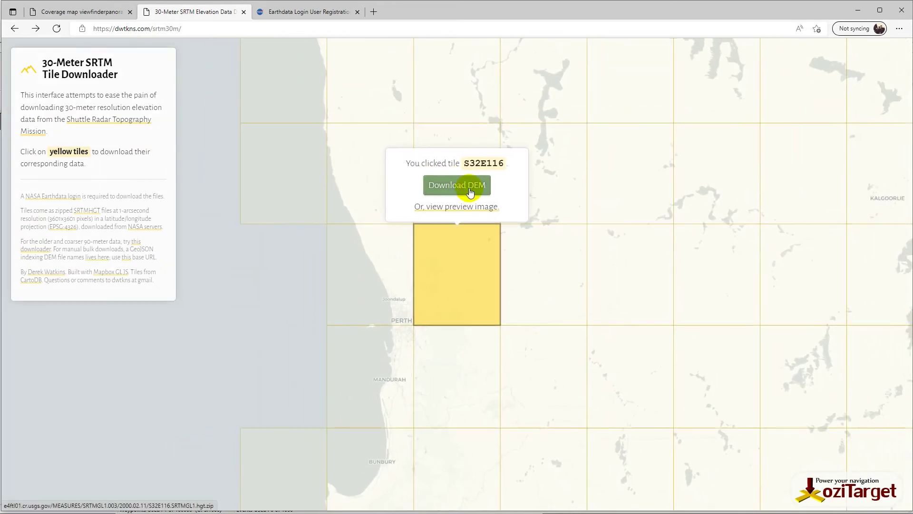
left_click(470, 192)
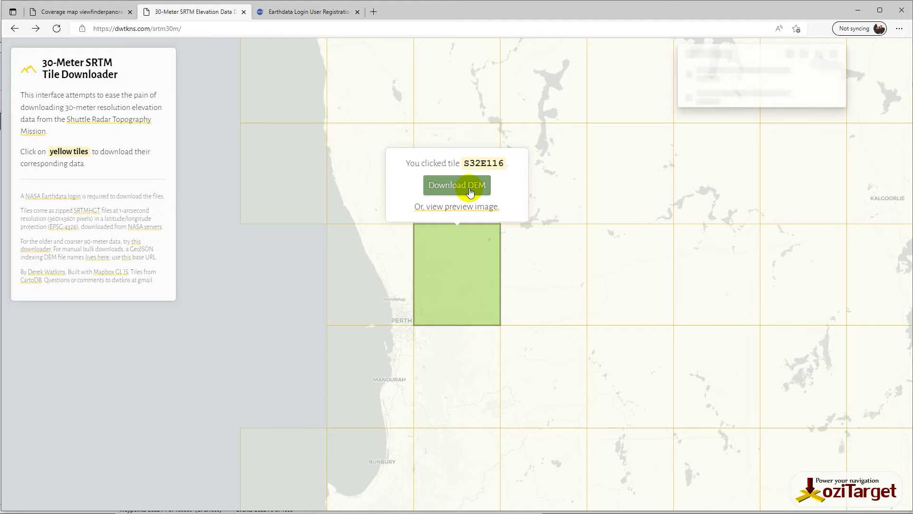
left_click(810, 67)
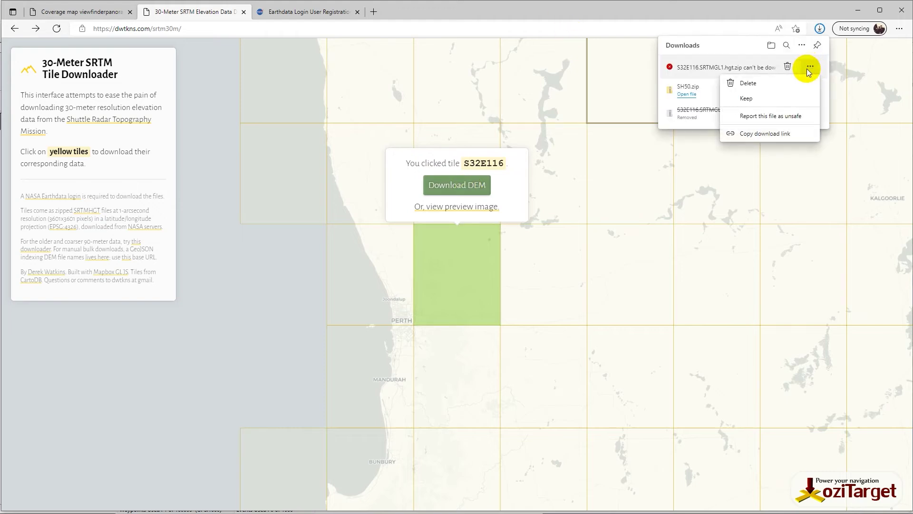
left_click(743, 98)
left_click(772, 141)
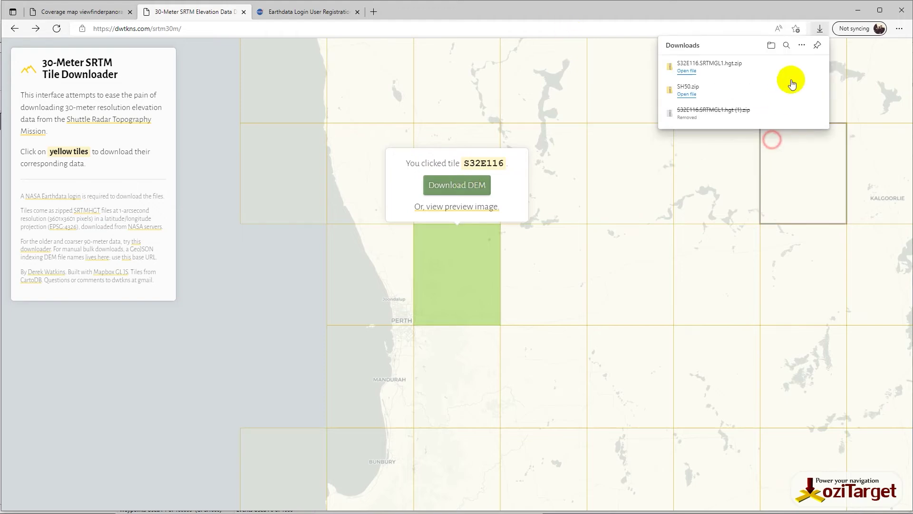
left_click(687, 71)
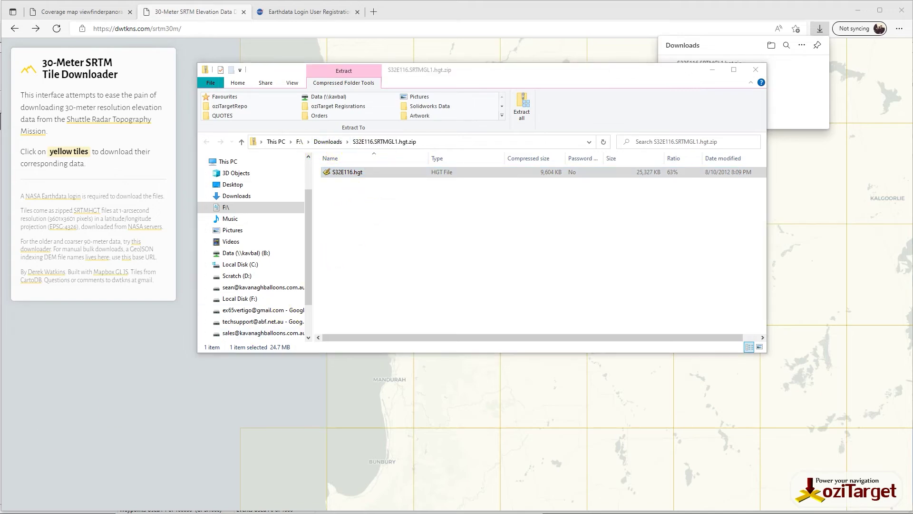
Step: Create a 1Sec folder inside Globe and paste S32E116.hgt into it
key("alt+Tab")
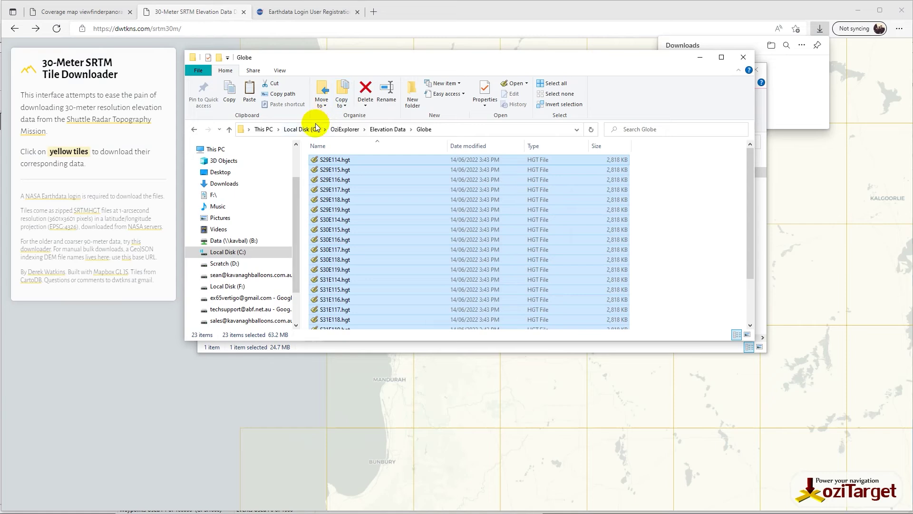
key("ctrl+shift+n")
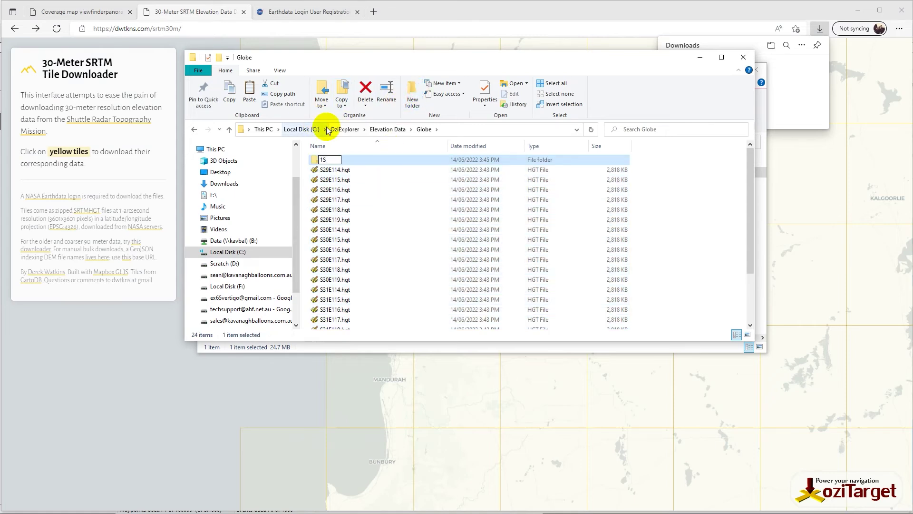
key("Return")
key("Return")
key("ctrl+v")
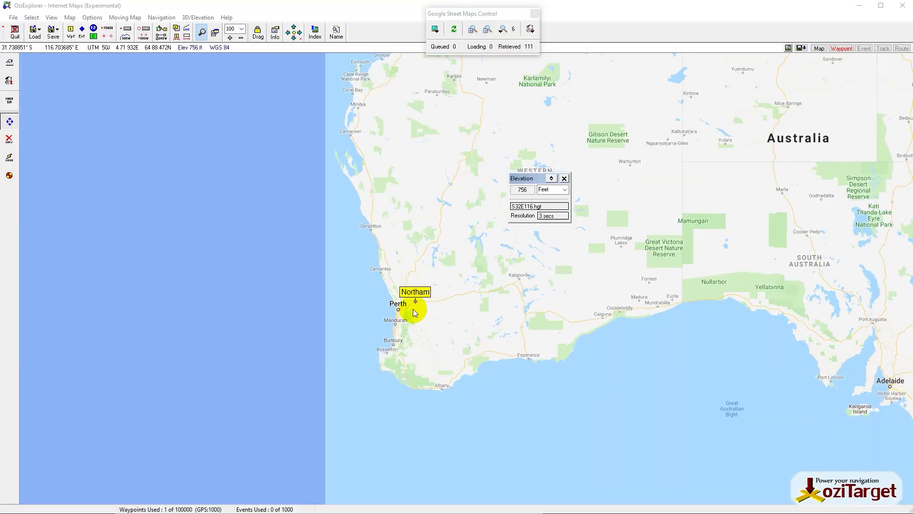
Step: Zoom in on Northam and re-save the DEM File Paths so heights come from S32E116.hgt at 1-second resolution
left_click(176, 28)
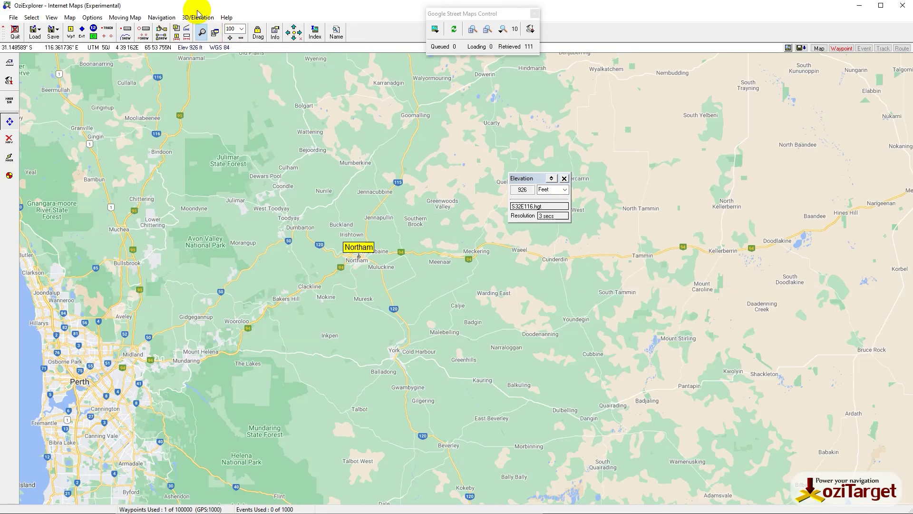
left_click(192, 17)
left_click(216, 61)
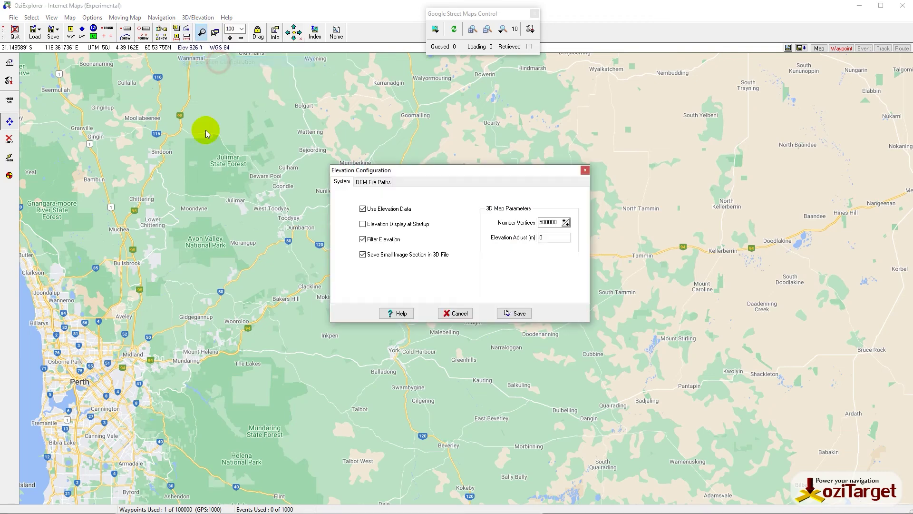
left_click(373, 182)
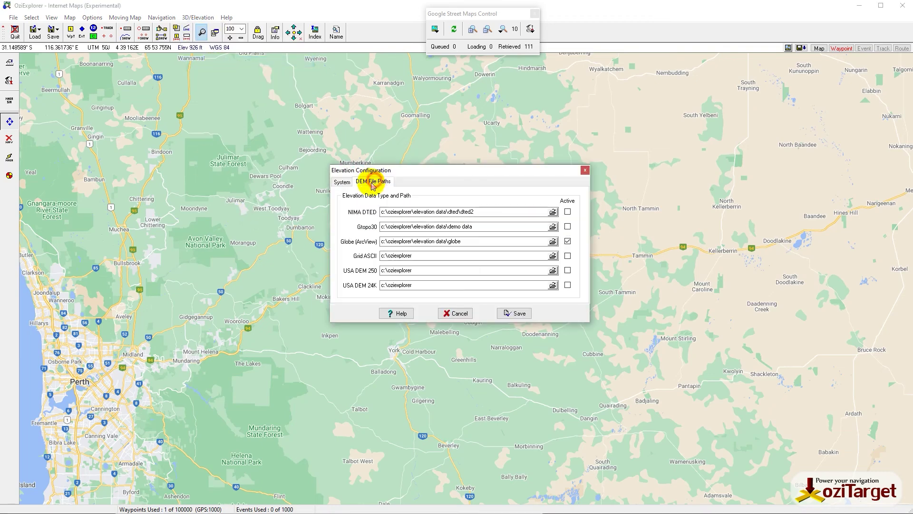
left_click(516, 313)
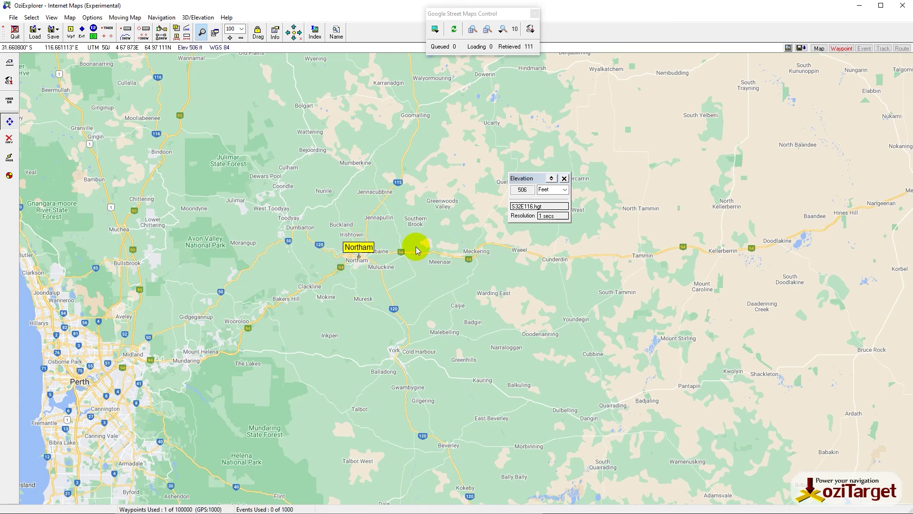
Step: Move the Elevation readout panel left to just north-east of Northam, where it reads 737 ft
left_click_drag(525, 179, 389, 179)
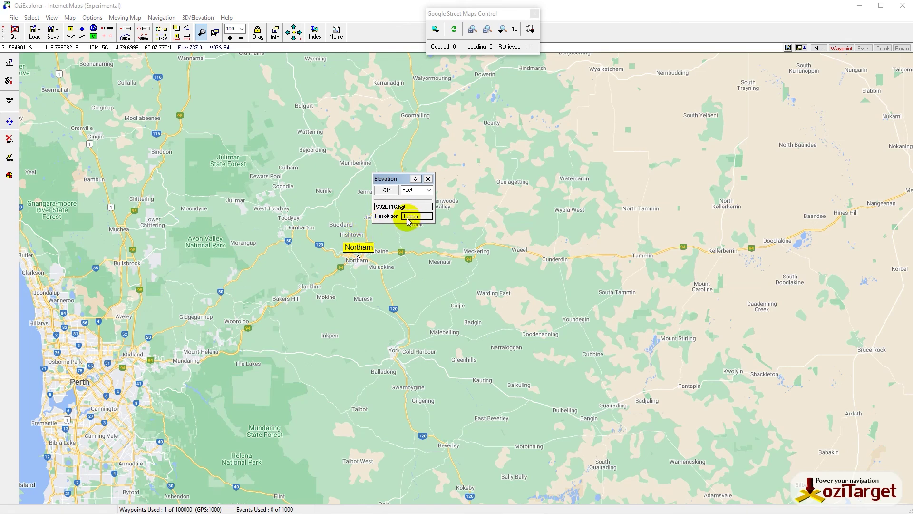